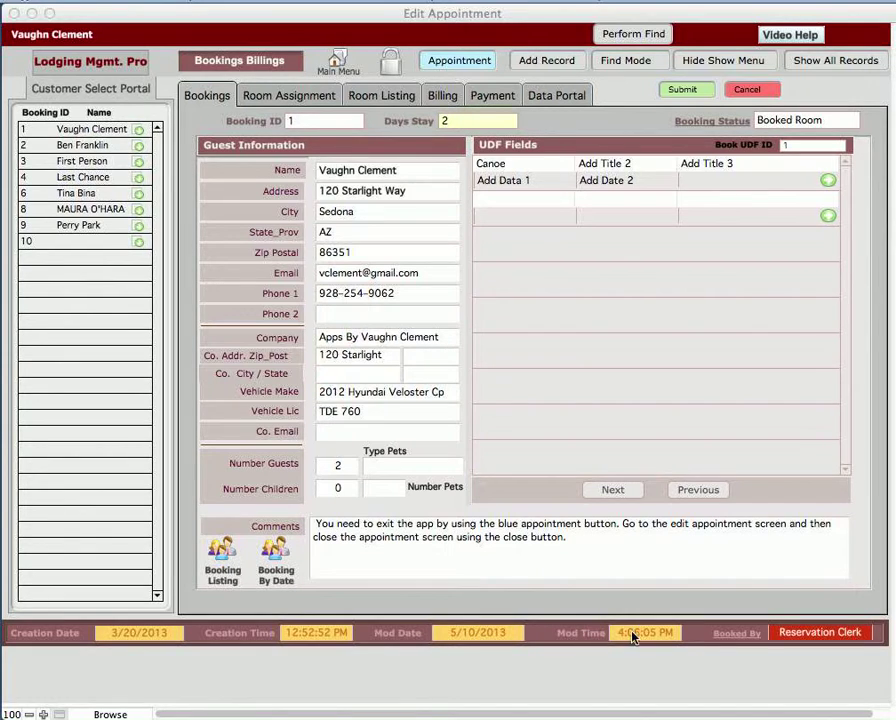
Step: Check the Booked By choices, view both entries in the Booked By list, and return to the booking
{"action": "left_click", "coordinate": [798, 634]}
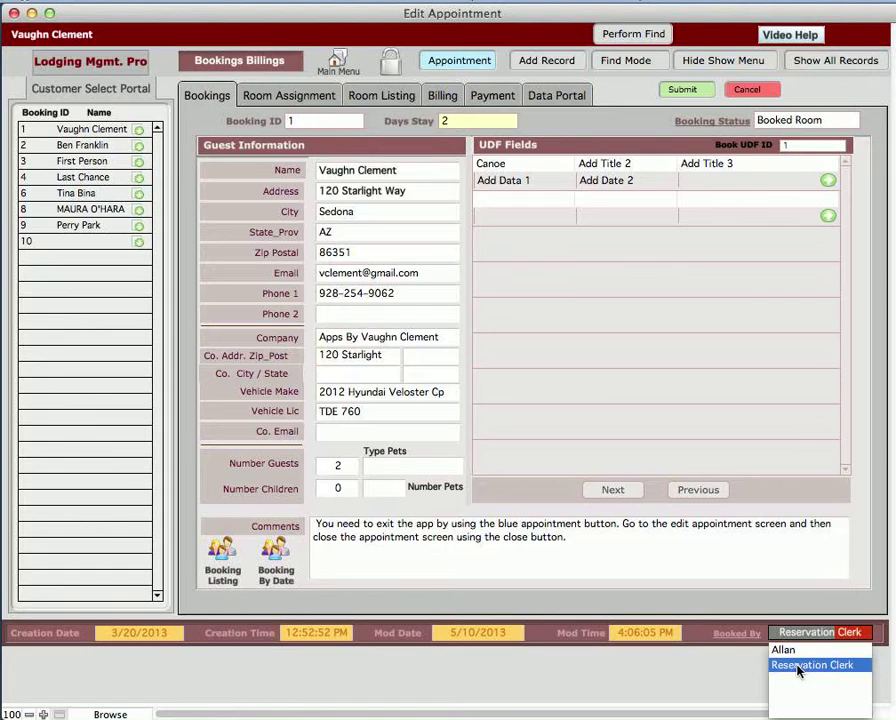
{"action": "left_click", "coordinate": [700, 640]}
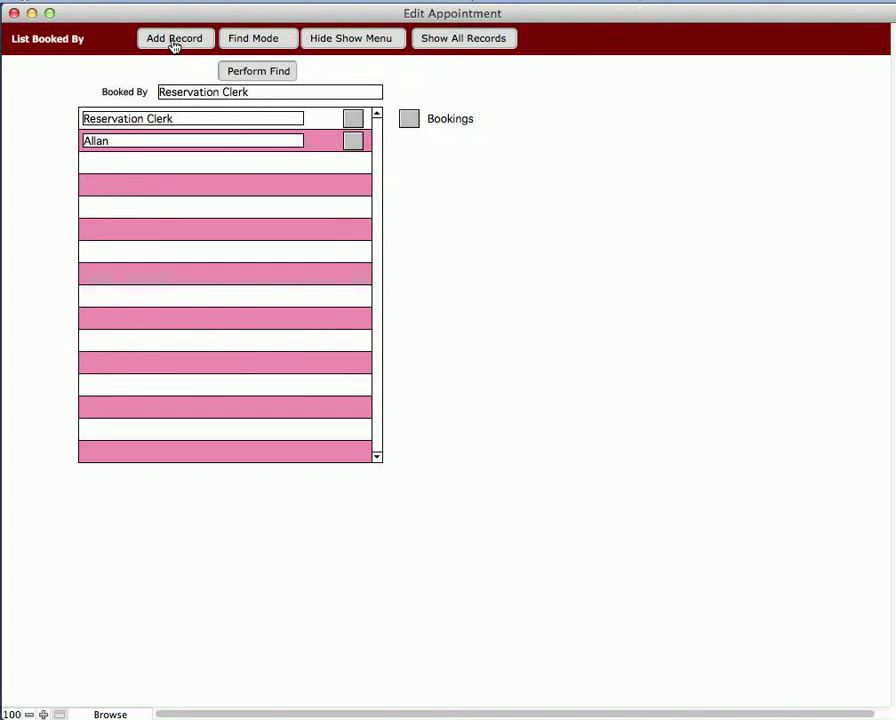
{"action": "left_click", "coordinate": [353, 141]}
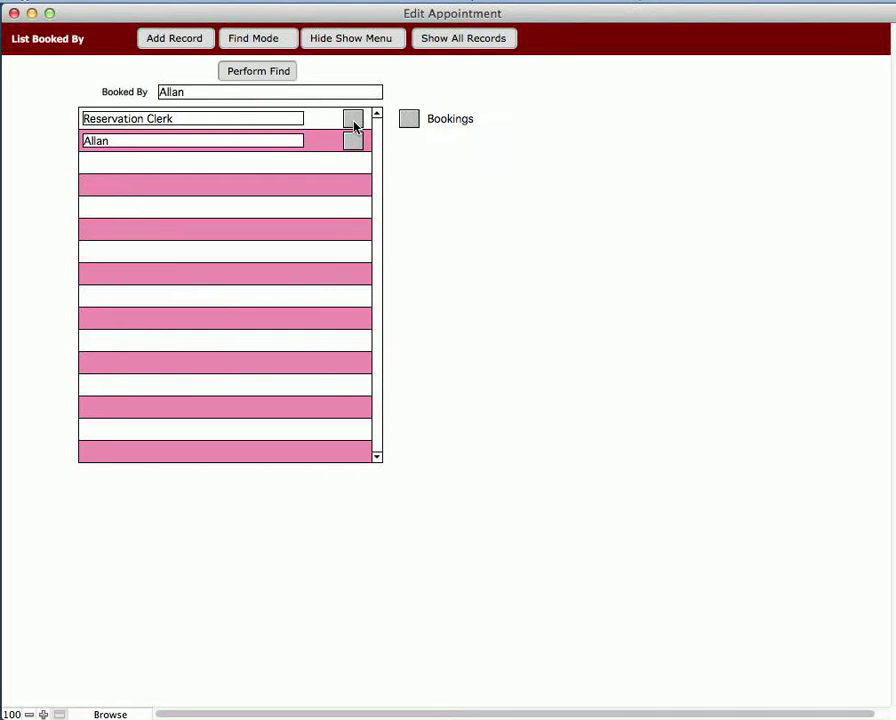
{"action": "left_click", "coordinate": [354, 123]}
{"action": "left_click", "coordinate": [353, 142]}
{"action": "left_click", "coordinate": [354, 121]}
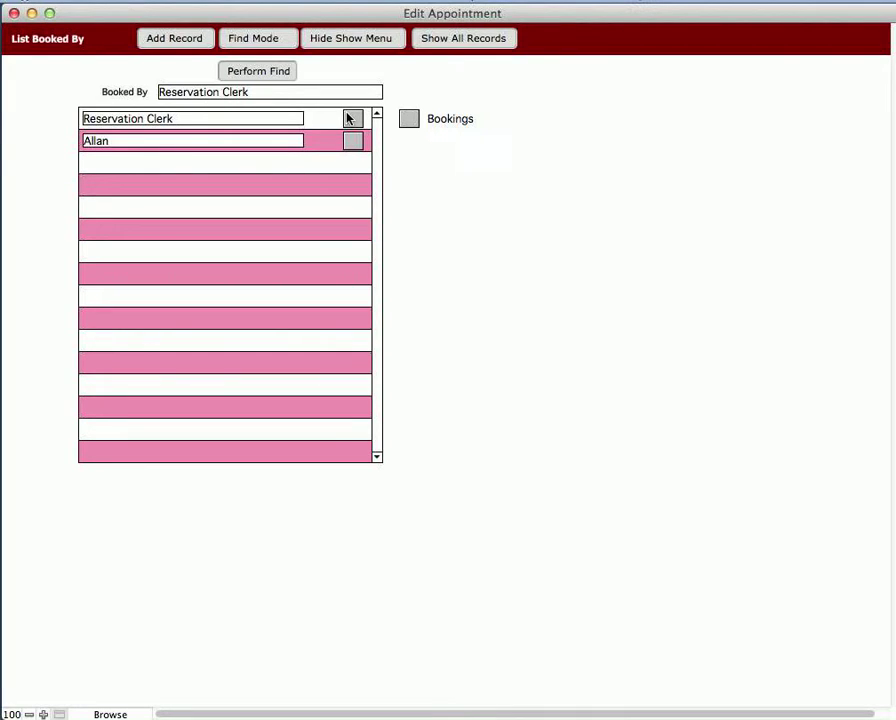
{"action": "left_click", "coordinate": [414, 121]}
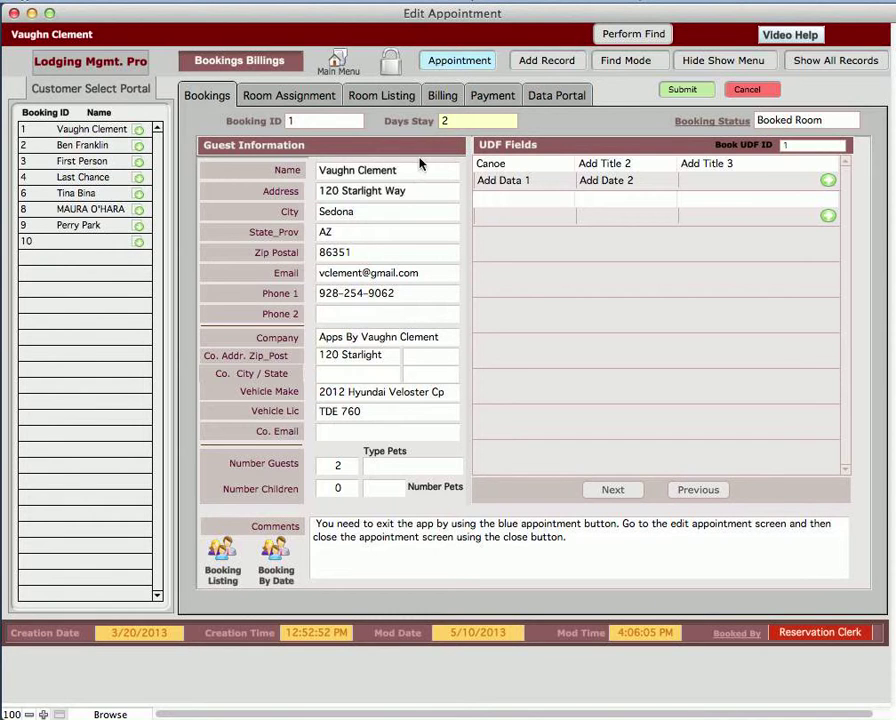
Step: View the booking's room assignments, inspect the record of room 1 from the room listing, and return to the booking
{"action": "left_click", "coordinate": [290, 101]}
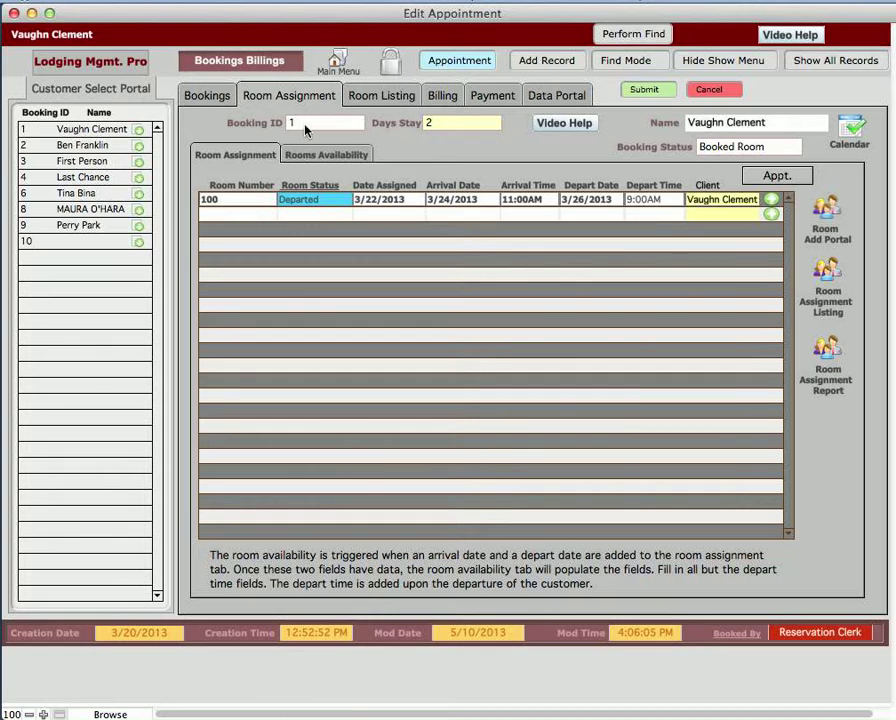
{"action": "left_click", "coordinate": [366, 96]}
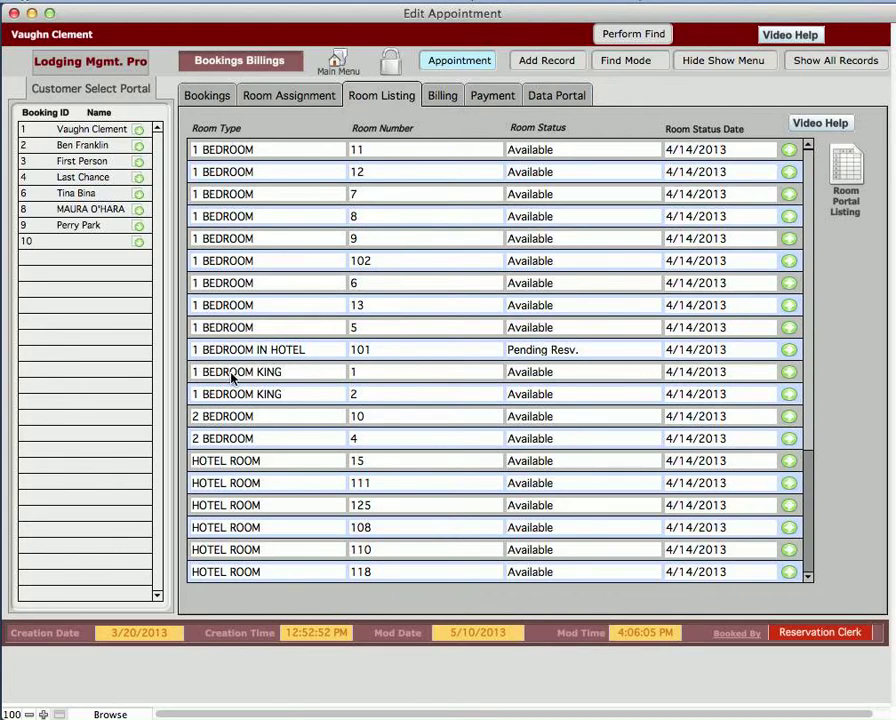
{"action": "left_click", "coordinate": [789, 374]}
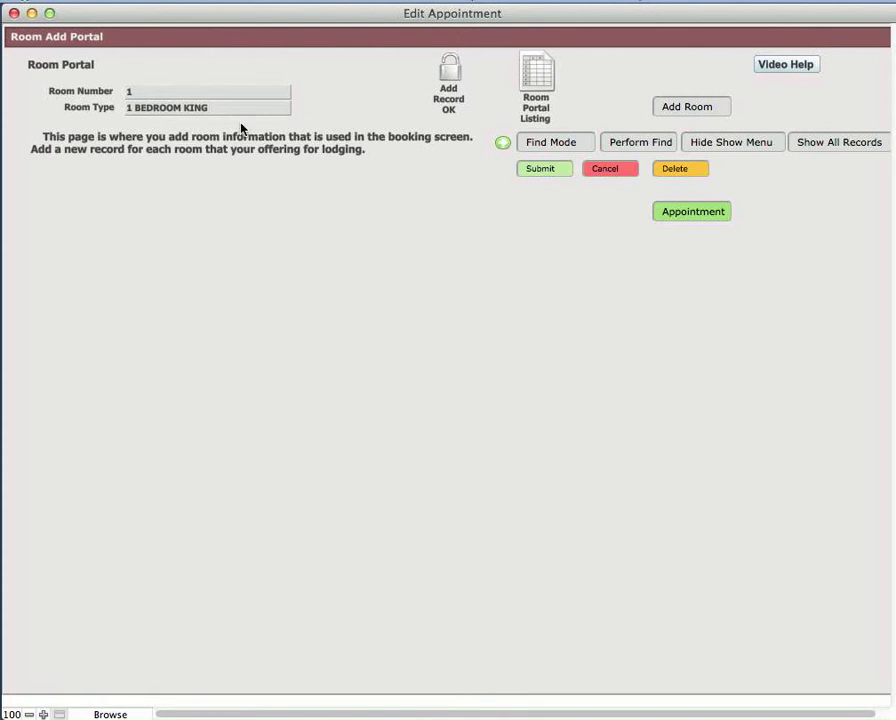
{"action": "left_click", "coordinate": [503, 146]}
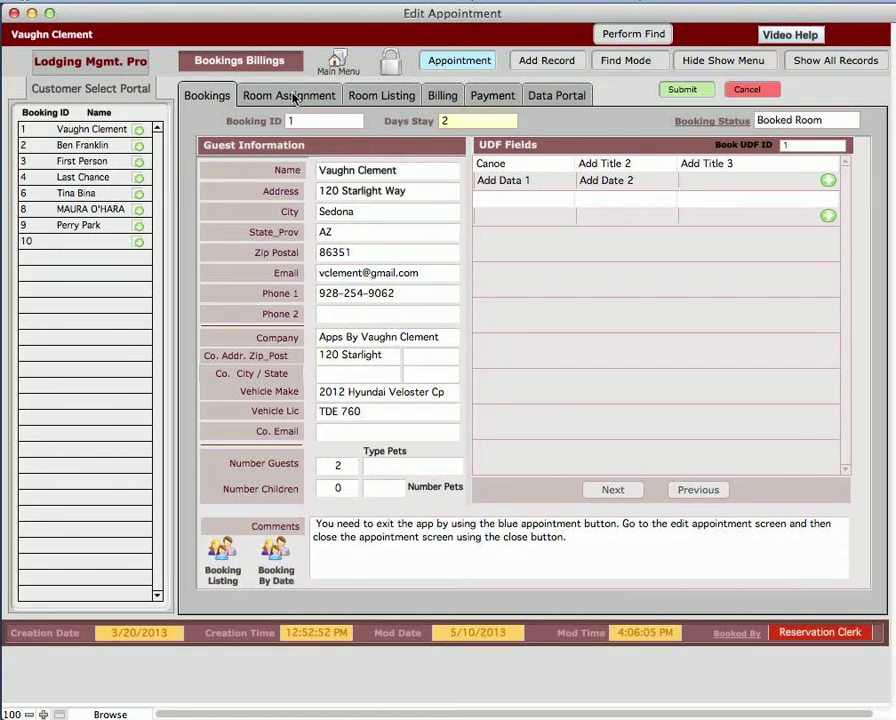
Step: Look through the booking's room listing, billing and payment pages
{"action": "left_click", "coordinate": [372, 95]}
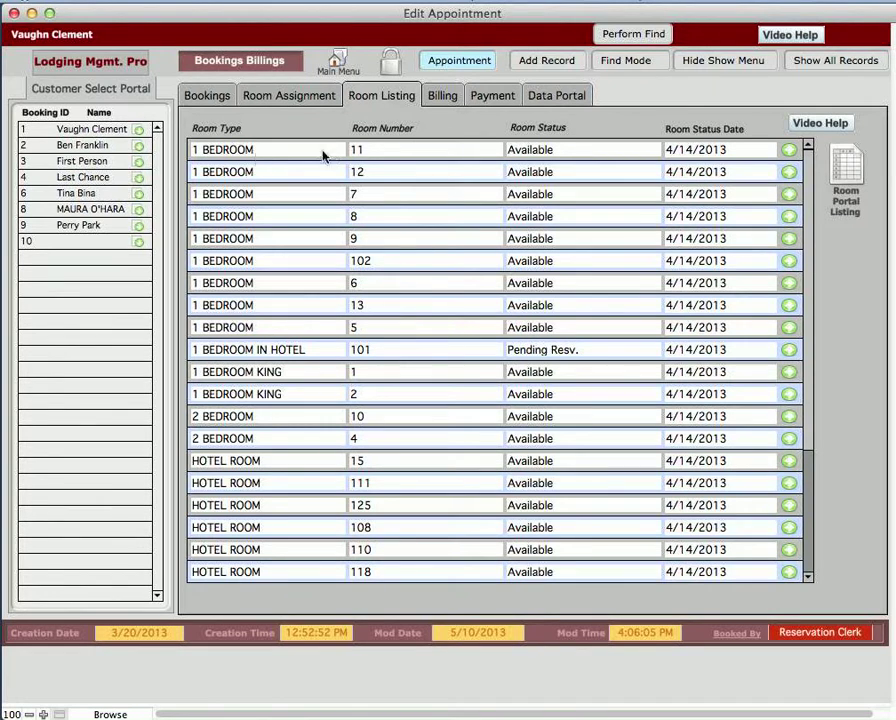
{"action": "left_click", "coordinate": [443, 97]}
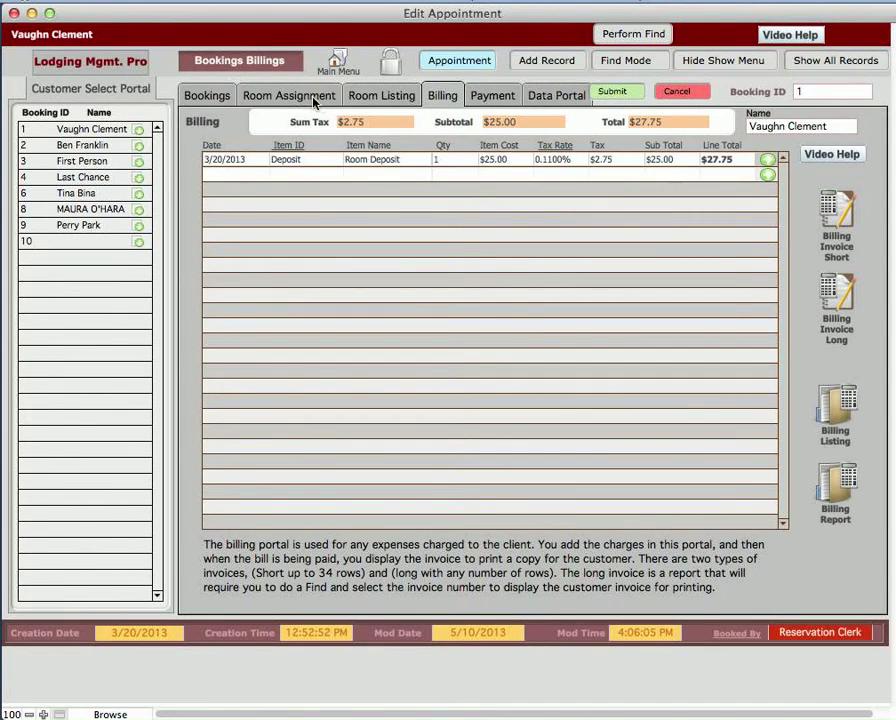
{"action": "left_click", "coordinate": [494, 96]}
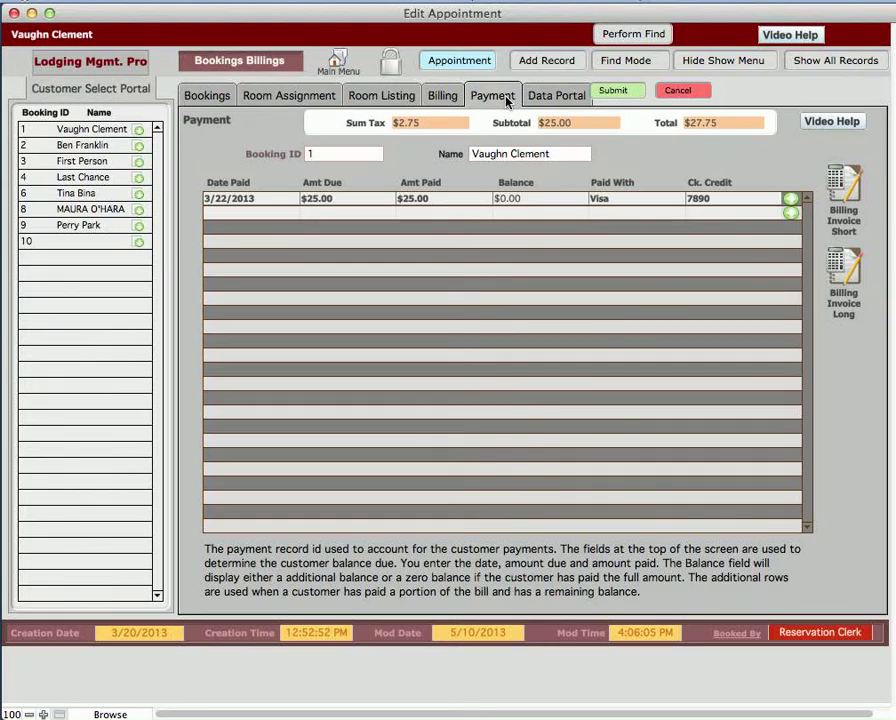
Step: View the available status options for room 12 in the room listing without choosing one
{"action": "left_click", "coordinate": [380, 97]}
{"action": "left_click", "coordinate": [567, 173]}
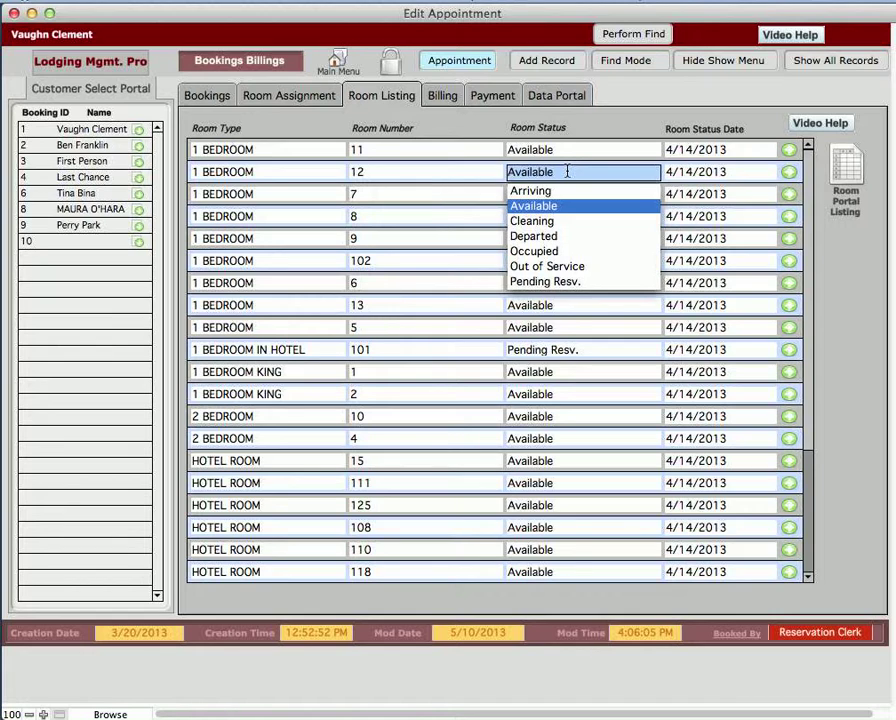
{"action": "left_click", "coordinate": [595, 131]}
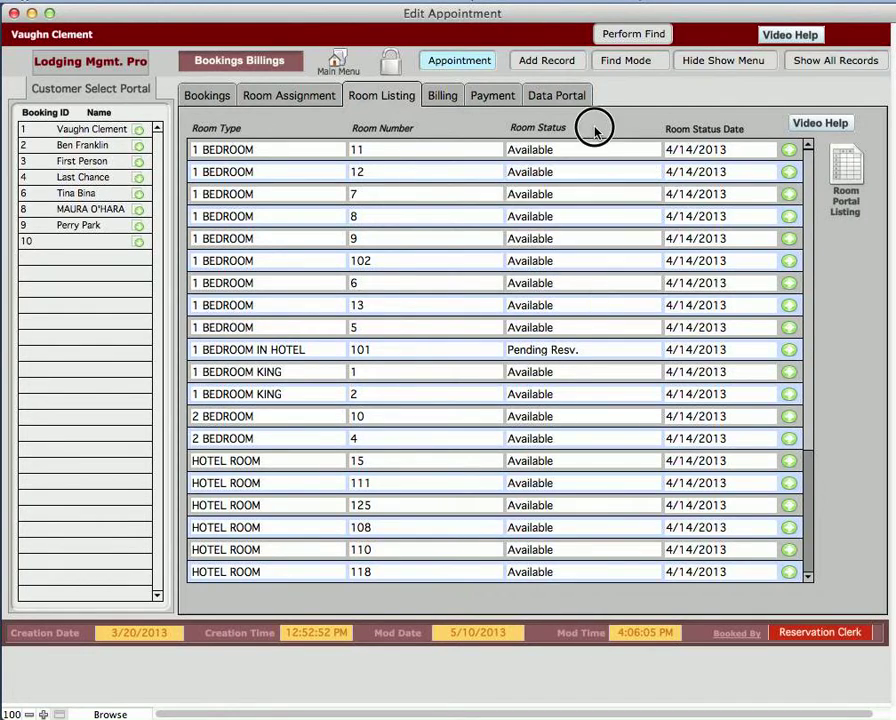
Step: Review the booking's room assignments and the rooms availability list
{"action": "left_click", "coordinate": [262, 99]}
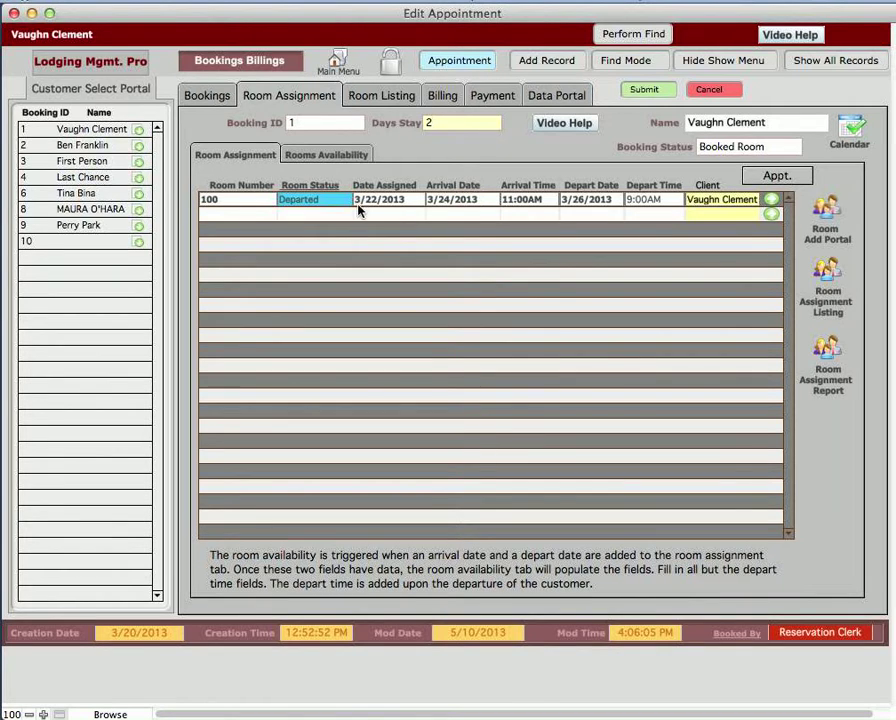
{"action": "left_click", "coordinate": [336, 157]}
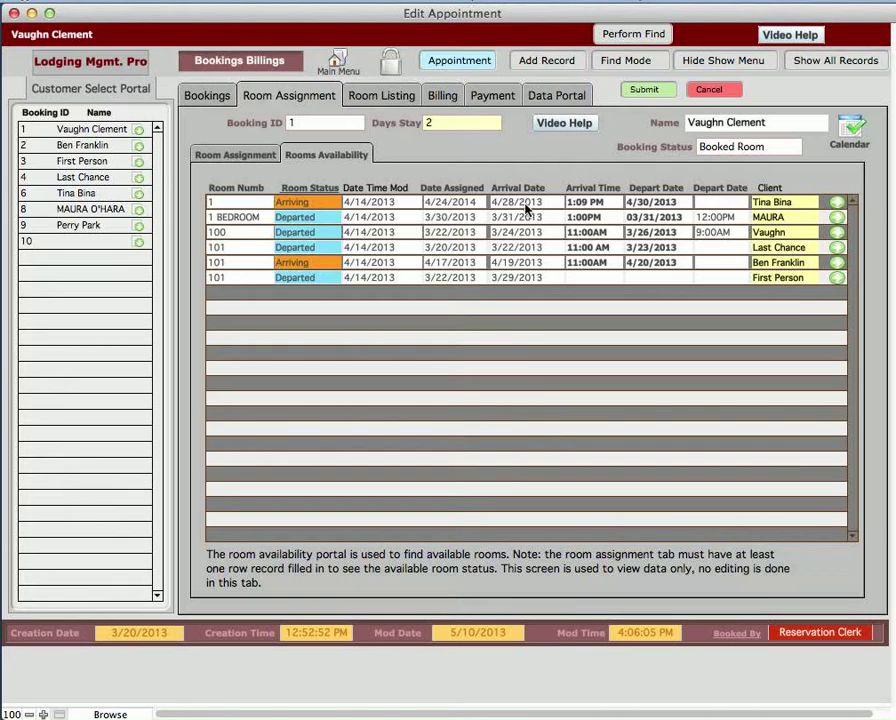
{"action": "left_click", "coordinate": [236, 155]}
Step: Add a room assignment for 1 BEDROOM with status Pending Resv., date assigned 5/15/2013 and arrival date 5/16/2013
{"action": "left_click", "coordinate": [222, 213]}
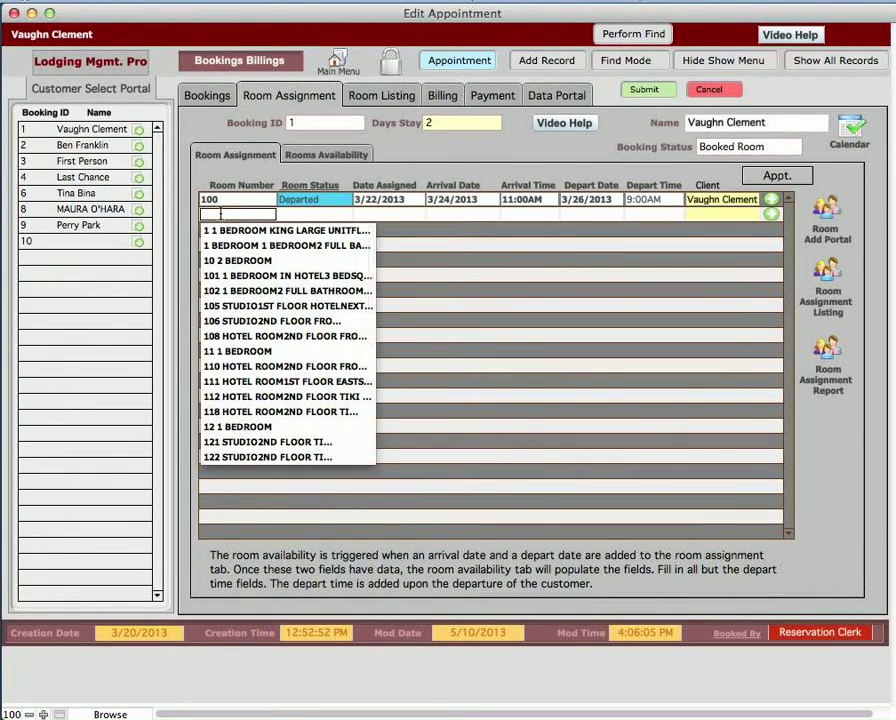
{"action": "left_click", "coordinate": [225, 245]}
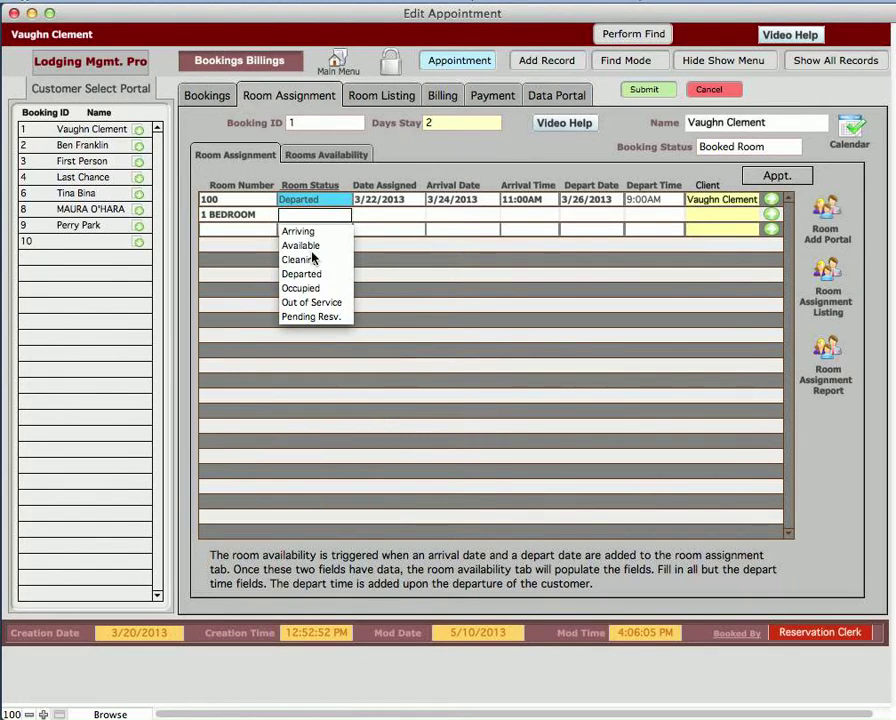
{"action": "left_click", "coordinate": [312, 316]}
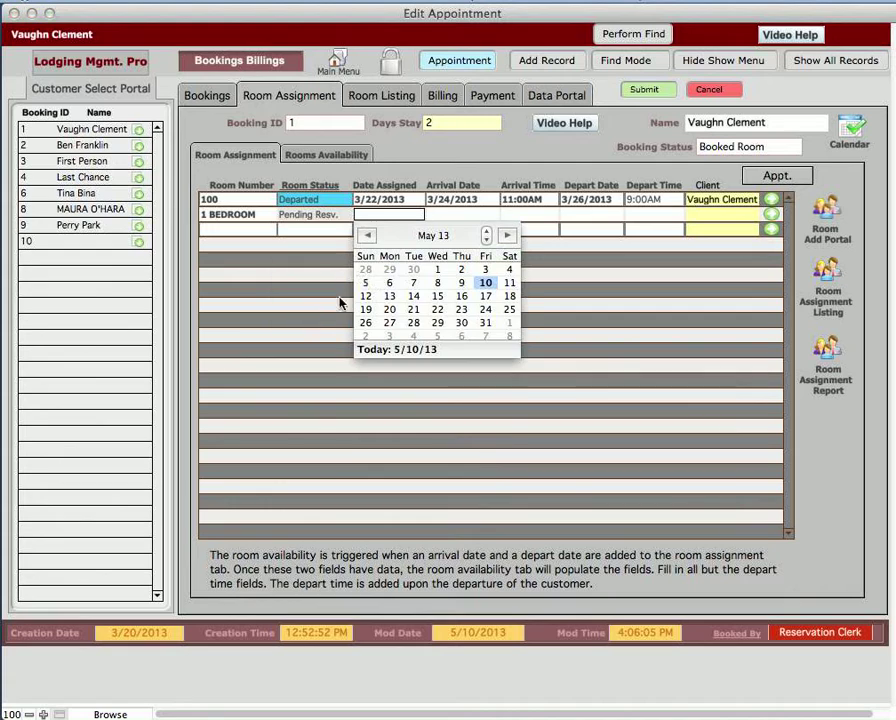
{"action": "left_click", "coordinate": [439, 300]}
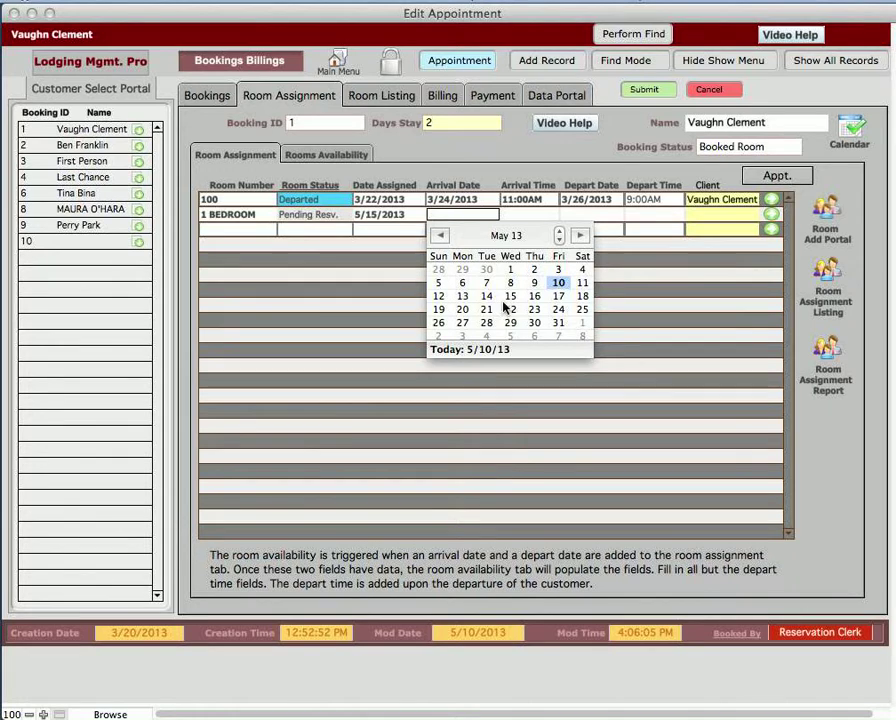
{"action": "left_click", "coordinate": [535, 297]}
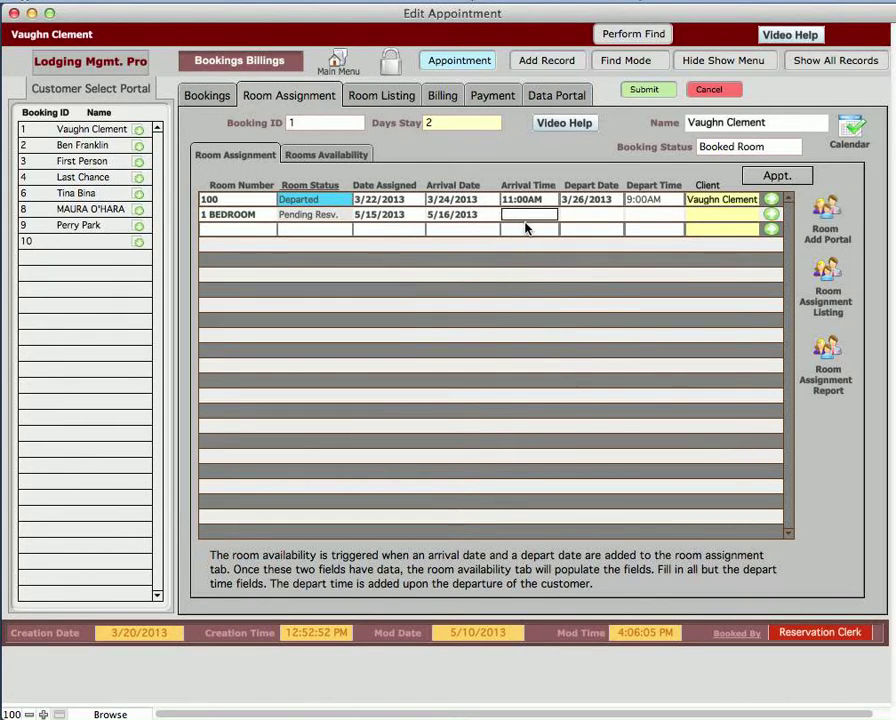
Step: Set the new room assignment's arrival time to 11:00Am and its depart date to 5/16/2013
{"action": "type", "text": "11:00Am"}
{"action": "left_click", "coordinate": [578, 215]}
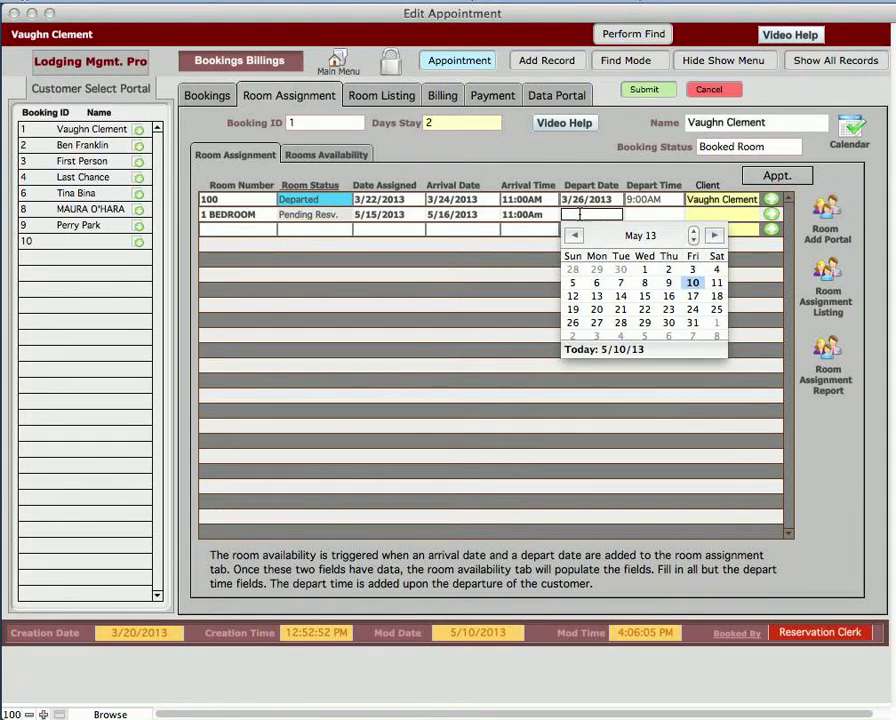
{"action": "left_click", "coordinate": [669, 297]}
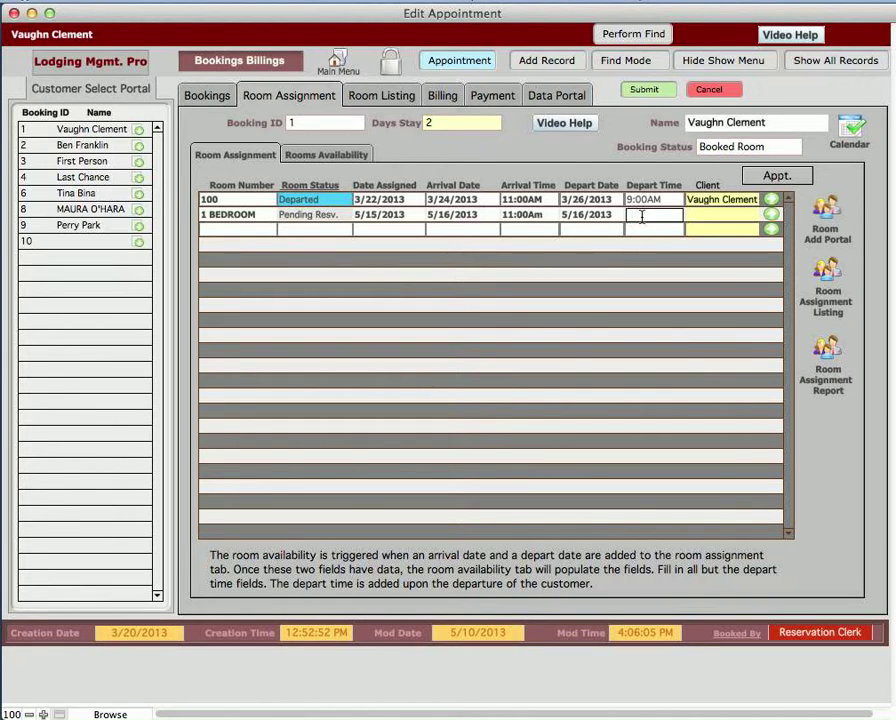
Step: Enter 10:00AM as the depart time, choose the booking's guest as client, and commit the new assignment row
{"action": "type", "text": "10:00AM"}
{"action": "left_click", "coordinate": [724, 219]}
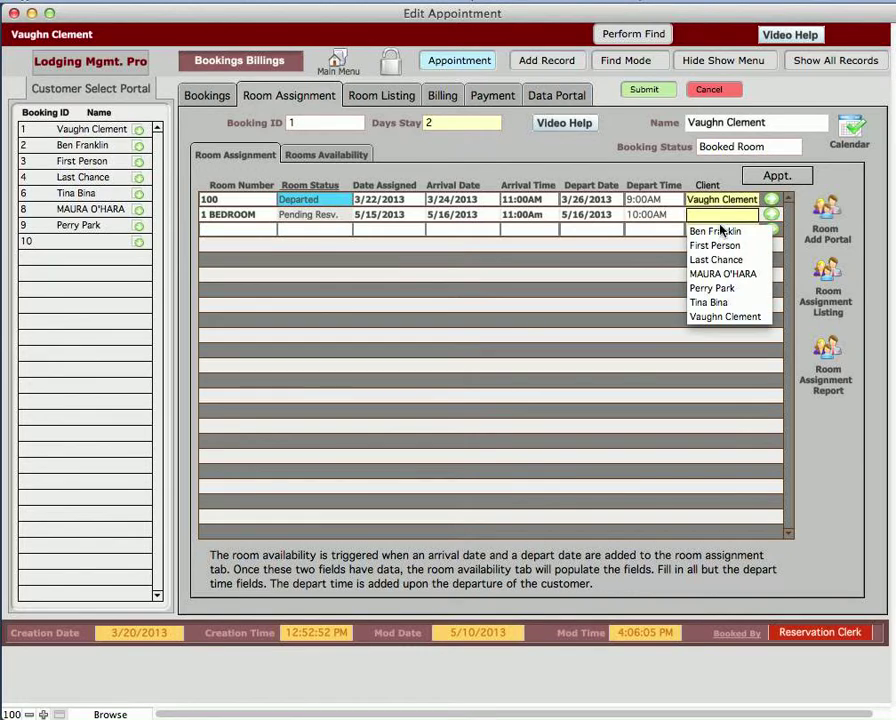
{"action": "left_click", "coordinate": [722, 316]}
{"action": "key", "text": "Tab"}
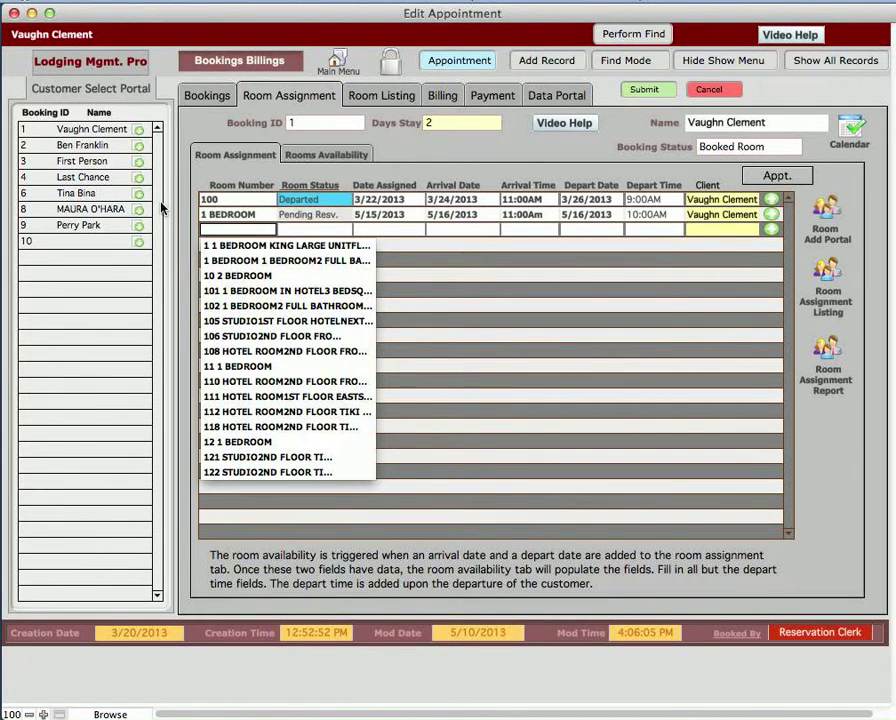
{"action": "left_click", "coordinate": [235, 182]}
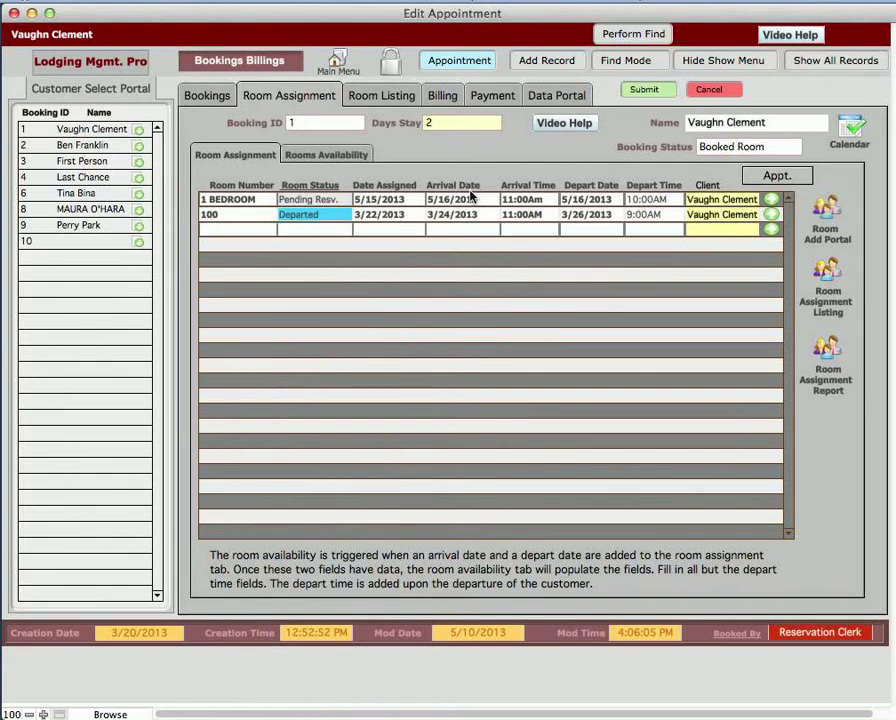
Step: Open the appointment for the new room assignment and set its finish/due date to 5/16/2013
{"action": "left_click", "coordinate": [777, 177]}
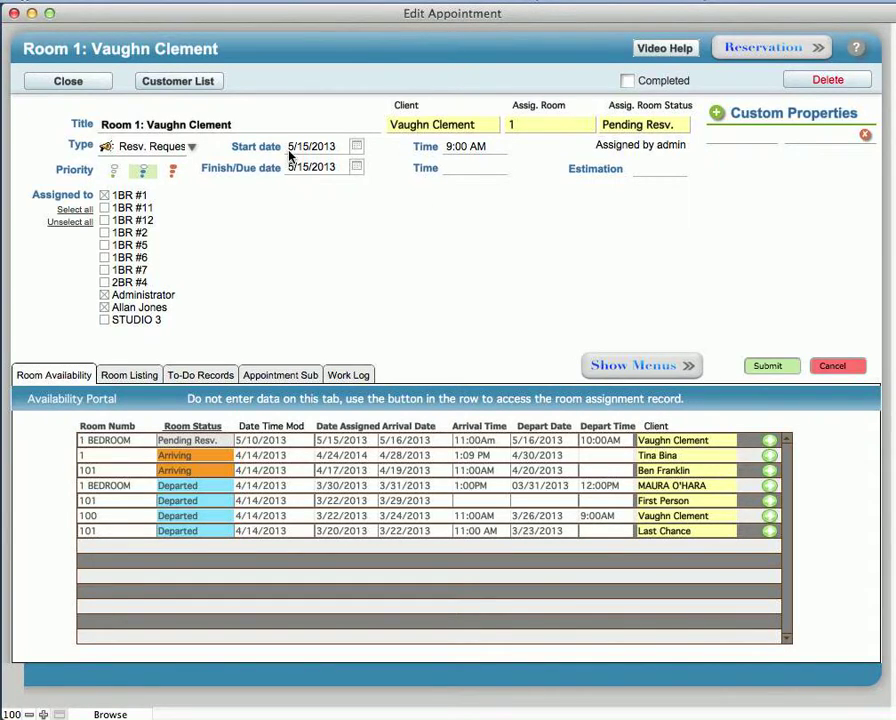
{"action": "left_click", "coordinate": [357, 170]}
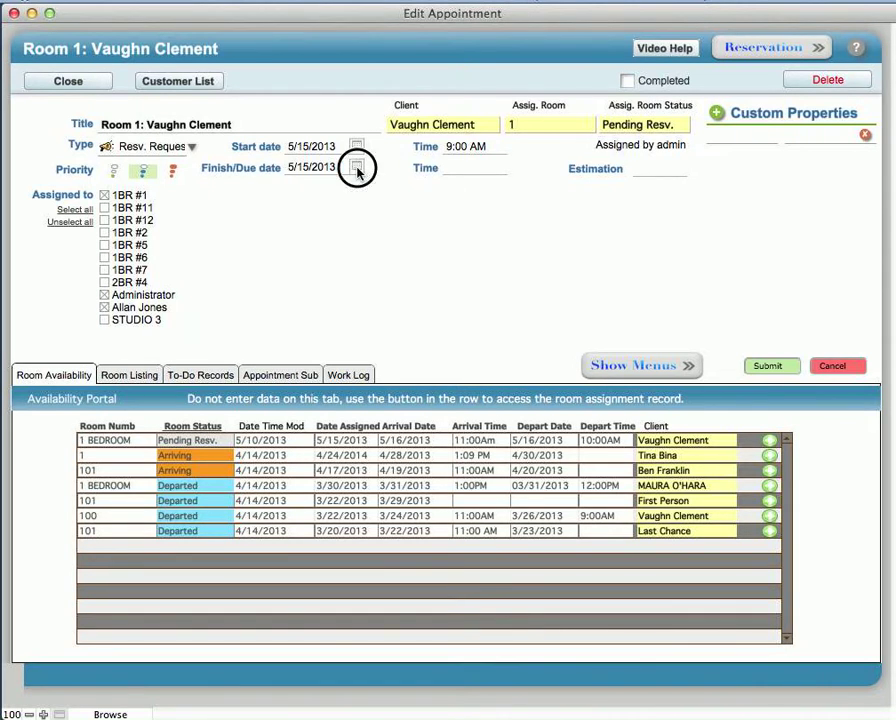
{"action": "left_click", "coordinate": [390, 251]}
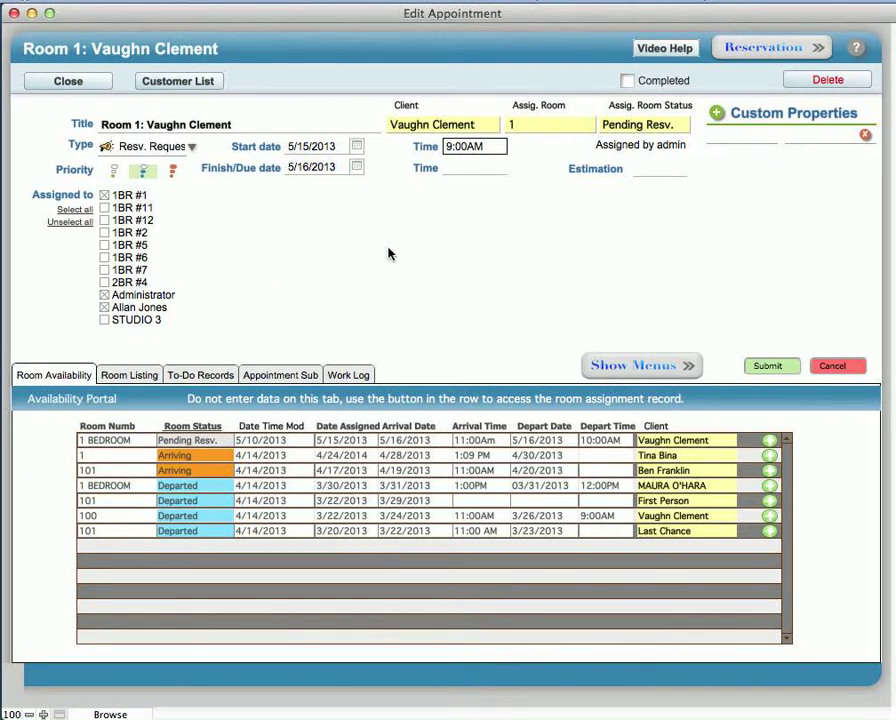
{"action": "left_click", "coordinate": [364, 212]}
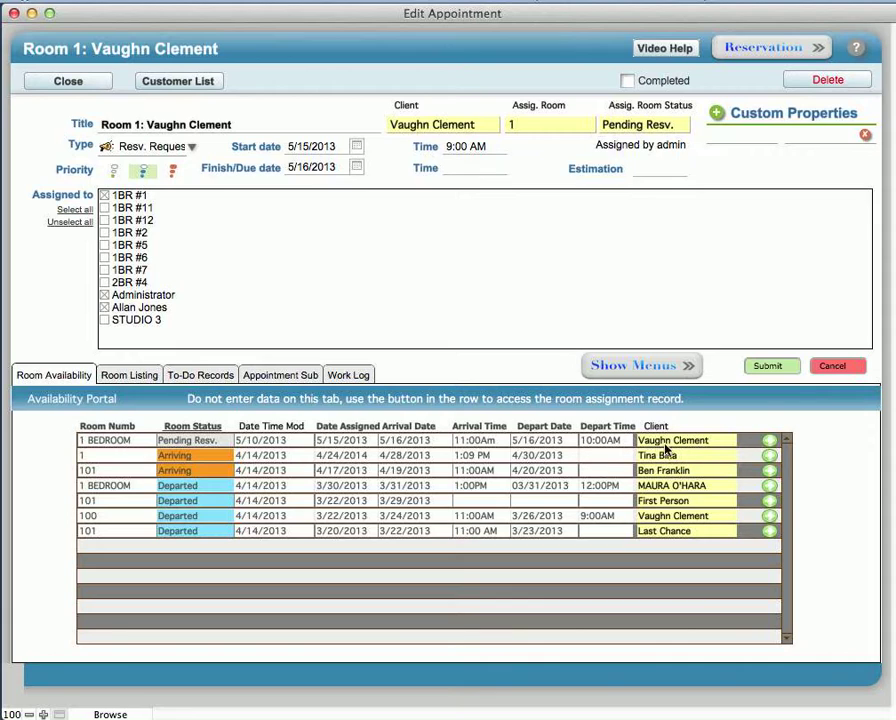
Step: Review the pending 1 BEDROOM assignment and its booking, view the third listed customer's booking, and return to the appointment
{"action": "left_click", "coordinate": [771, 443]}
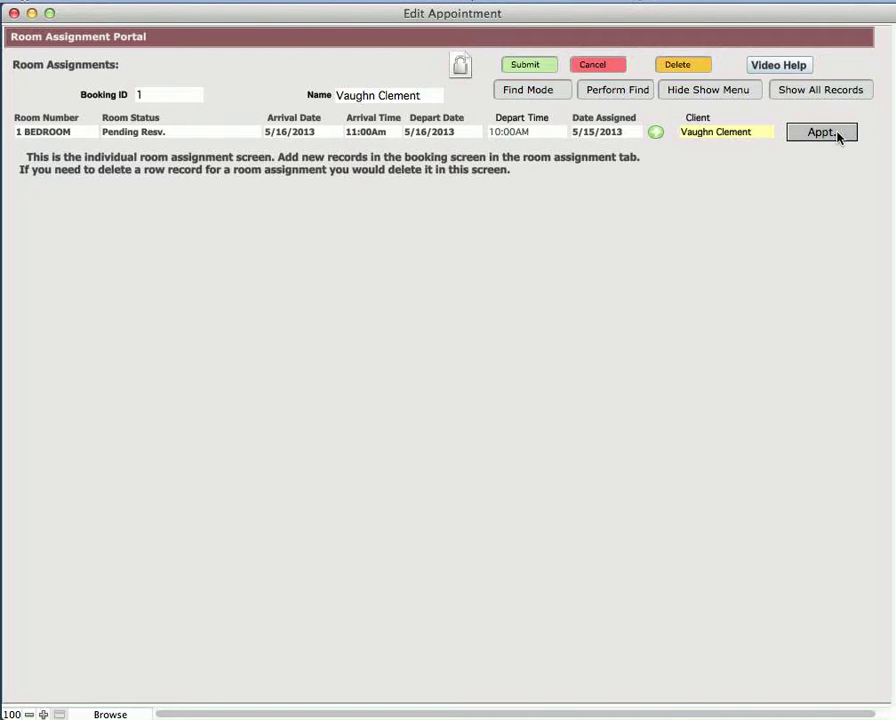
{"action": "left_click", "coordinate": [656, 133]}
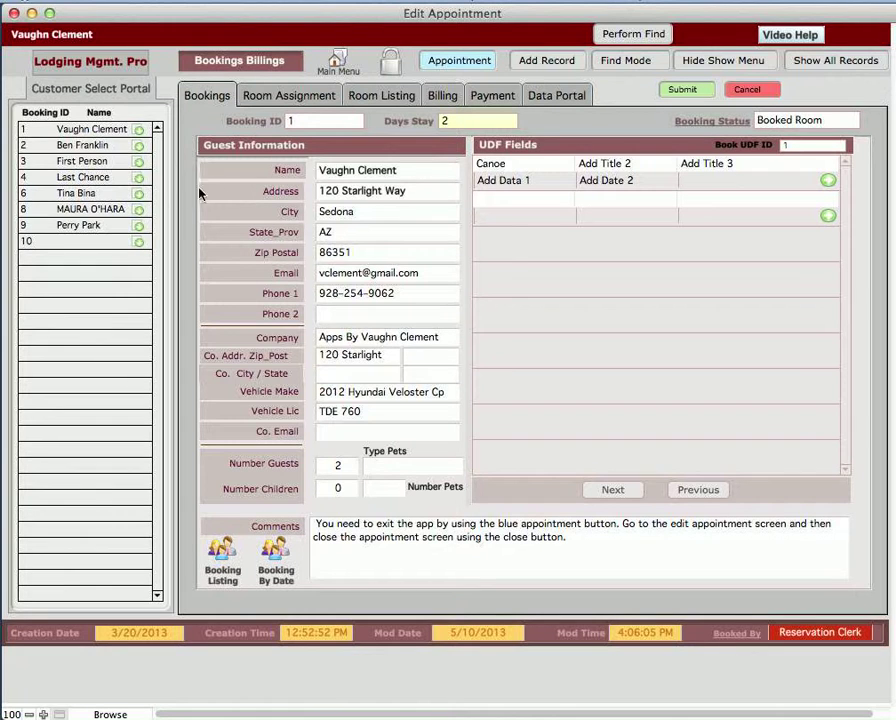
{"action": "left_click", "coordinate": [139, 161]}
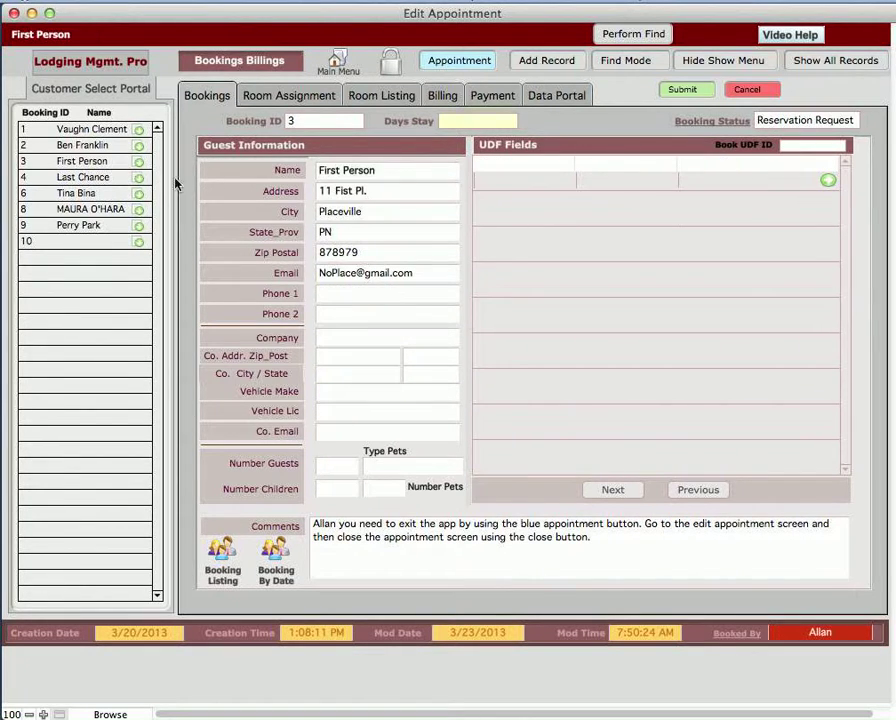
{"action": "left_click", "coordinate": [457, 72]}
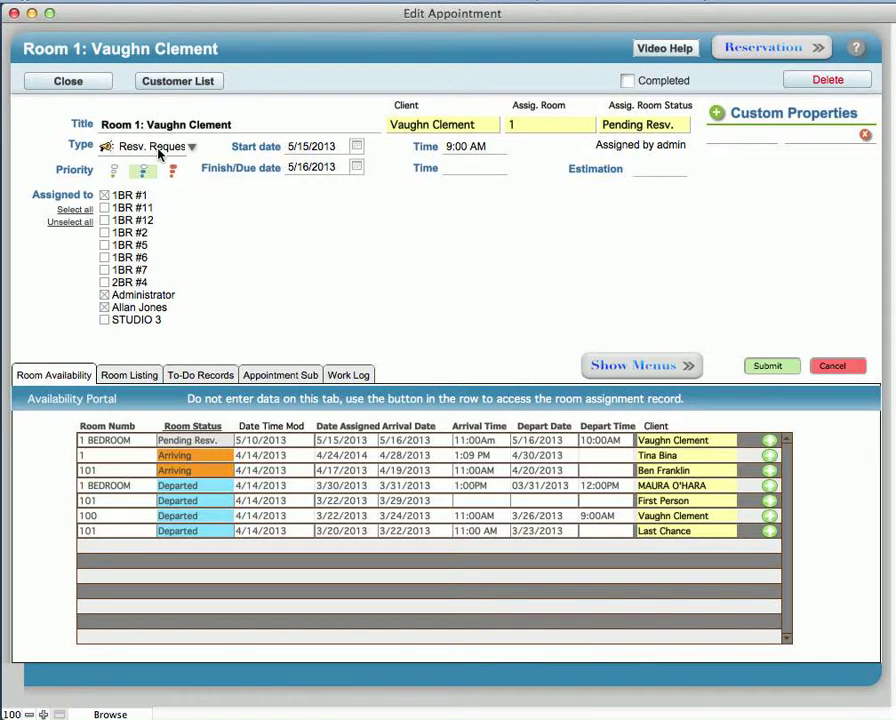